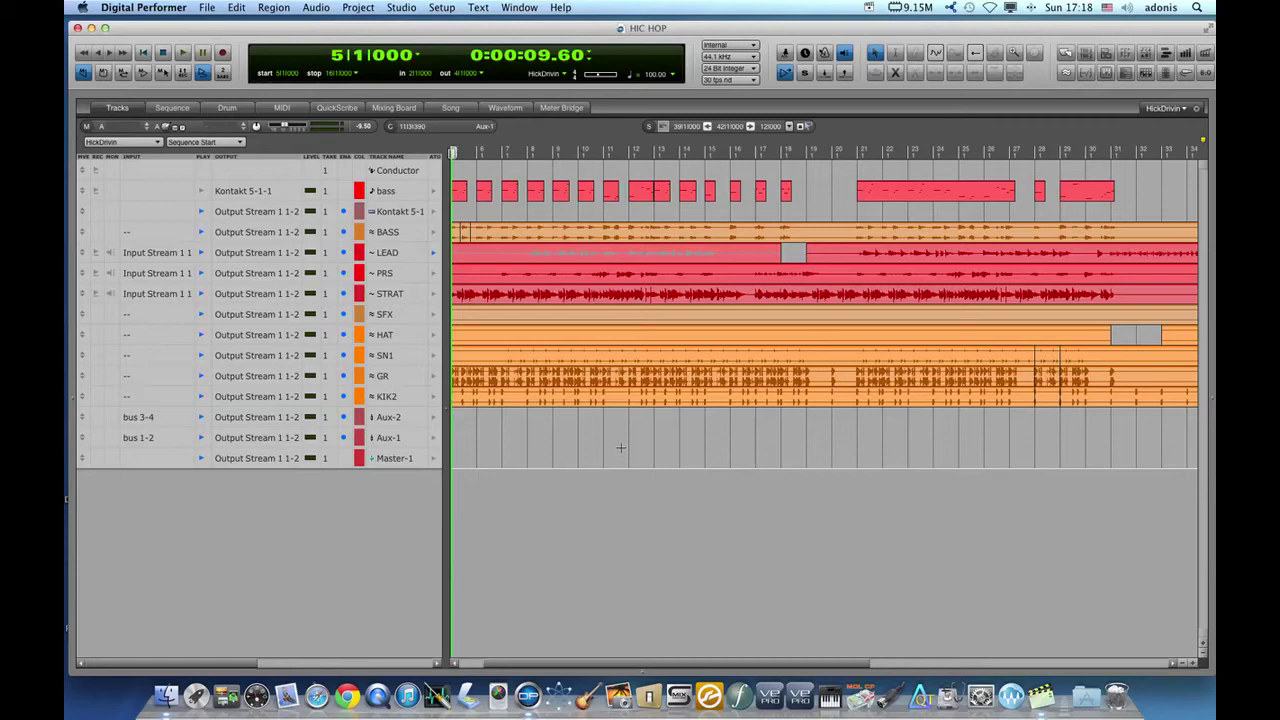
Scroll the Tracks timeline right until the sequence's last bars near bar 52 are visible.
scroll(620, 447, right, 10)
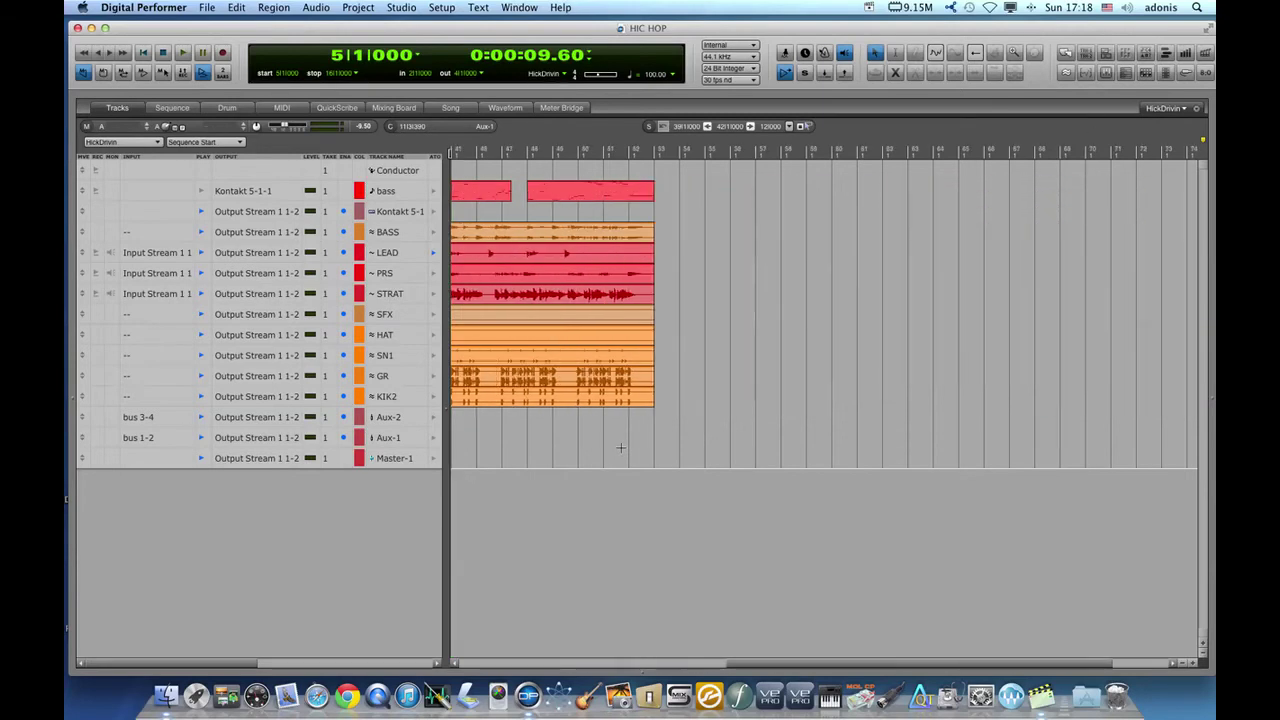
scroll(620, 447, left, 10)
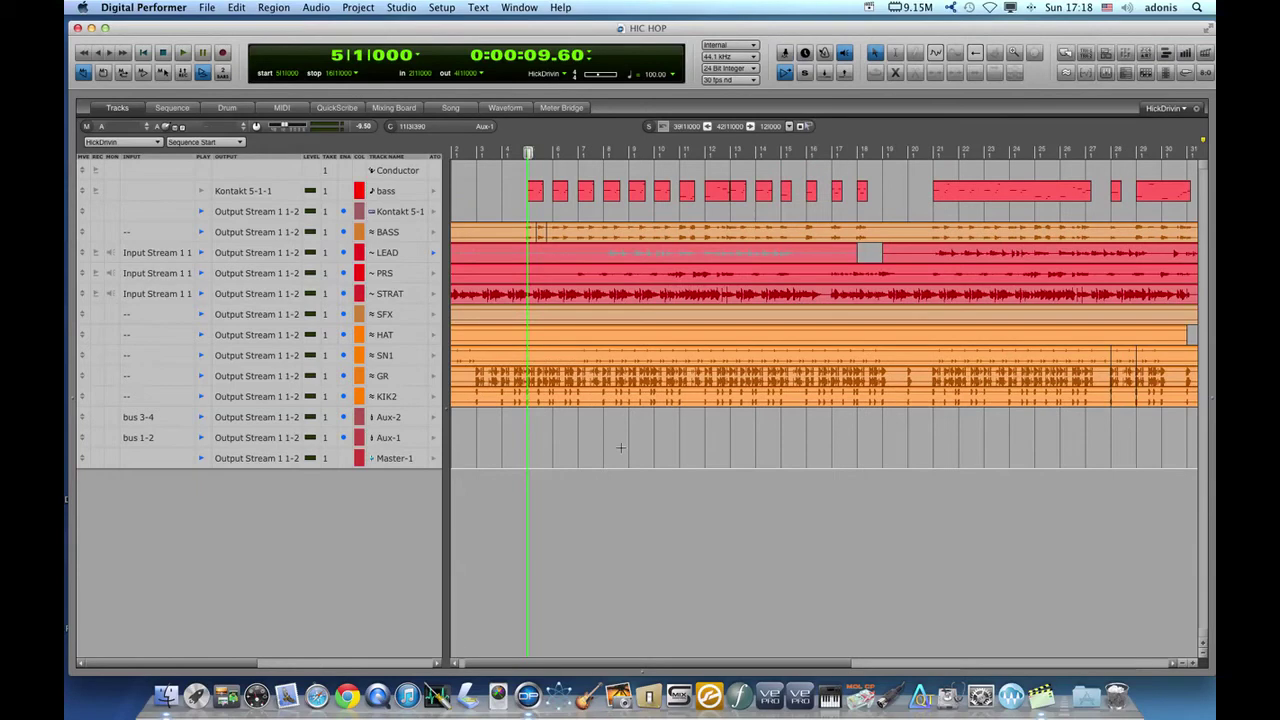
scroll(620, 447, right, 5)
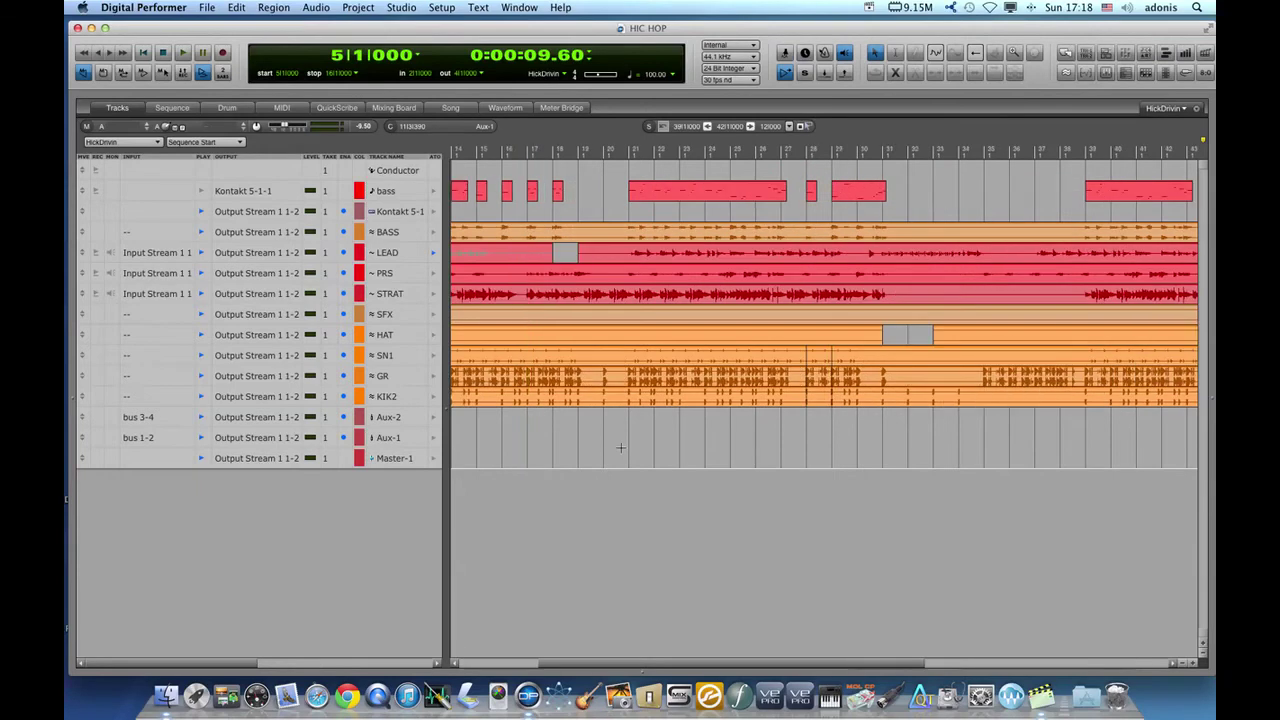
scroll(620, 447, right, 5)
scroll(620, 447, right, 4)
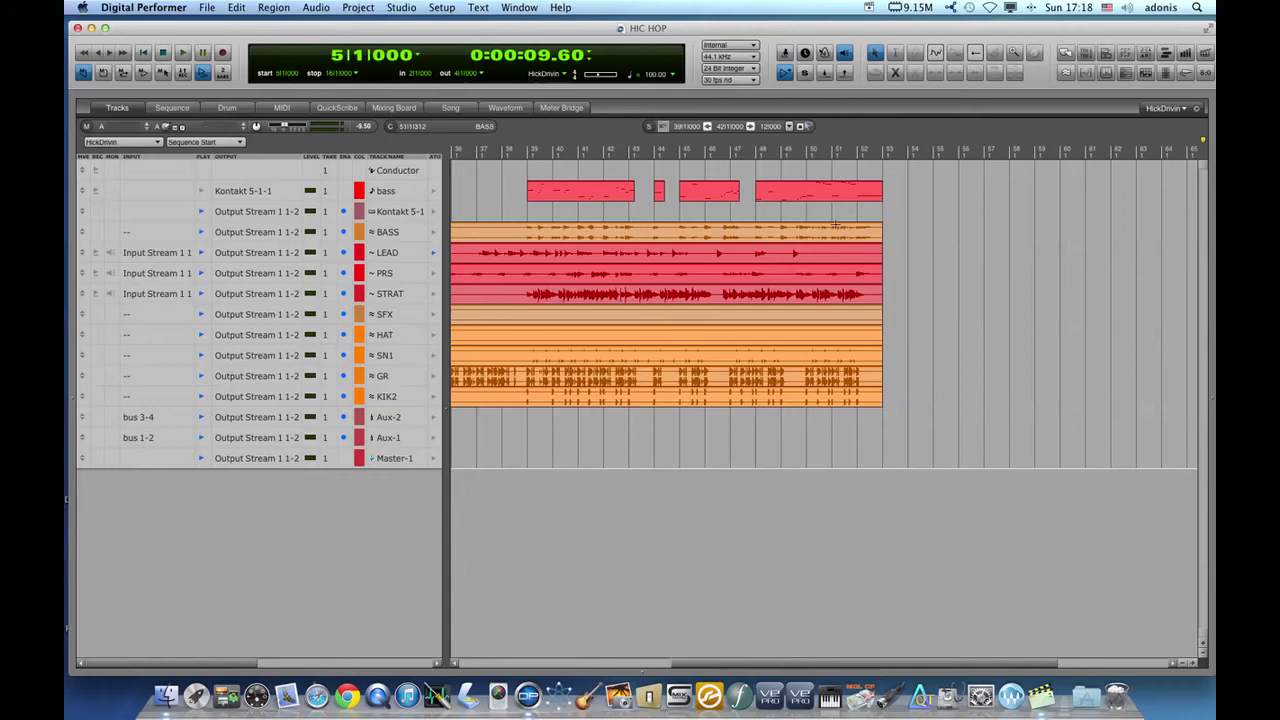
Select bar 51 to the end across BASS through KIK2 and bring up Bounce to Disk.
drag(837, 220, 871, 408)
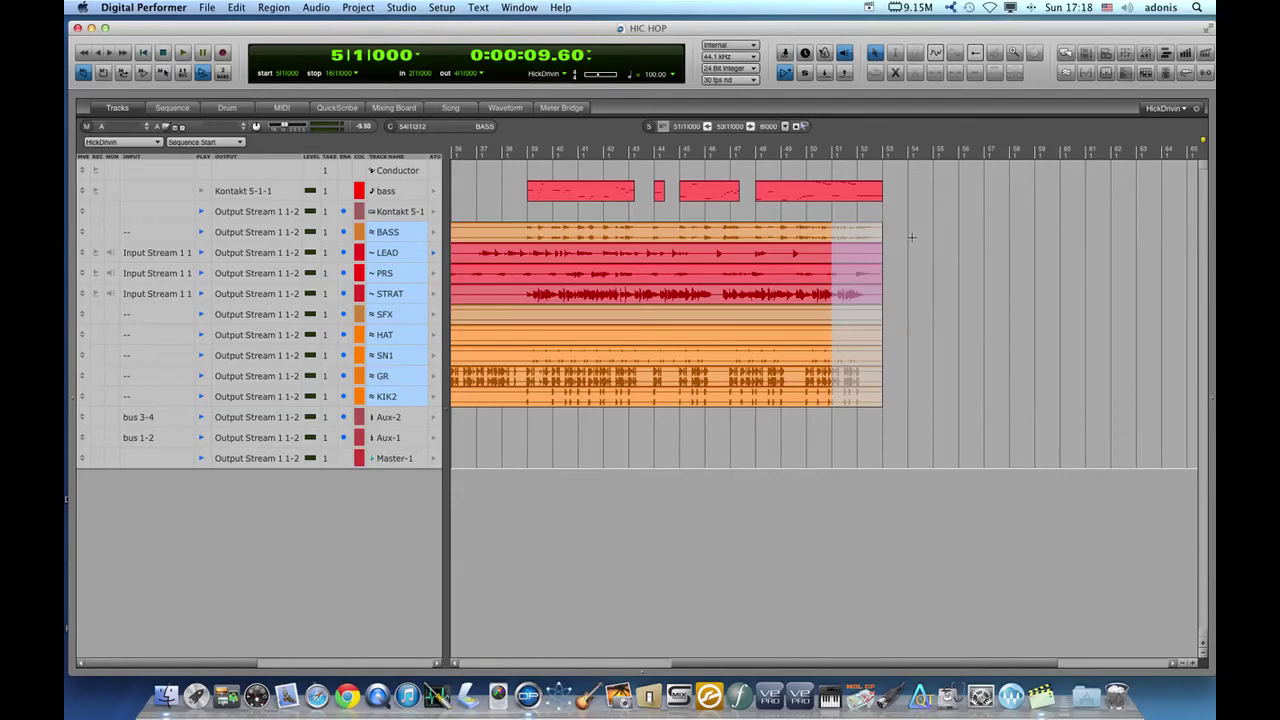
key(super+alt+b)
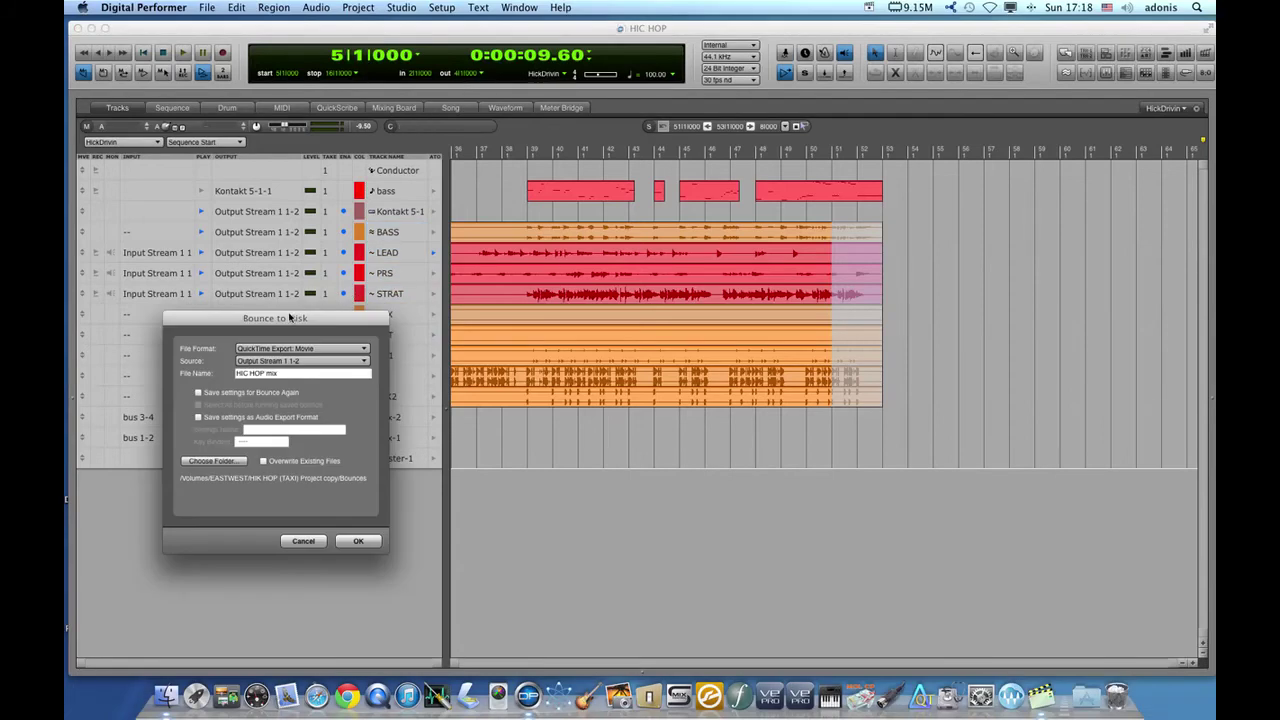
Set the bounce format to L.A.M.E. Audio Export: MP3 and name the file 'test'.
drag(294, 319, 428, 179)
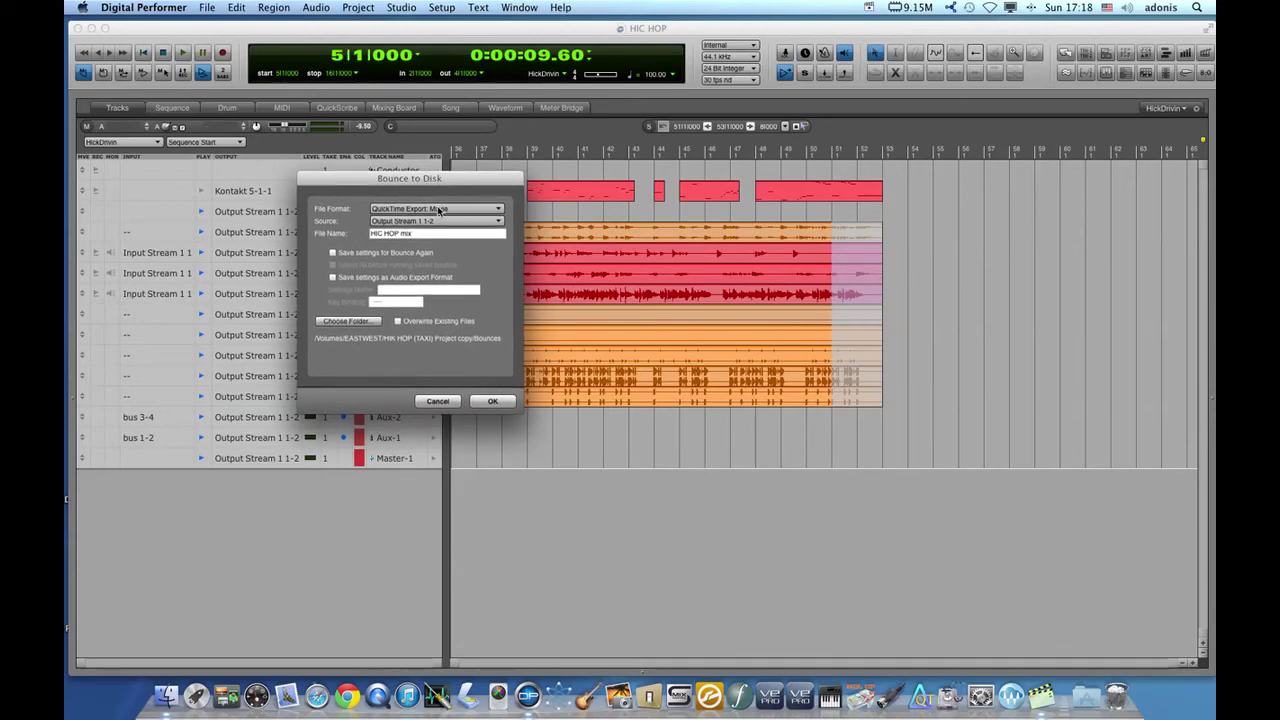
click(439, 210)
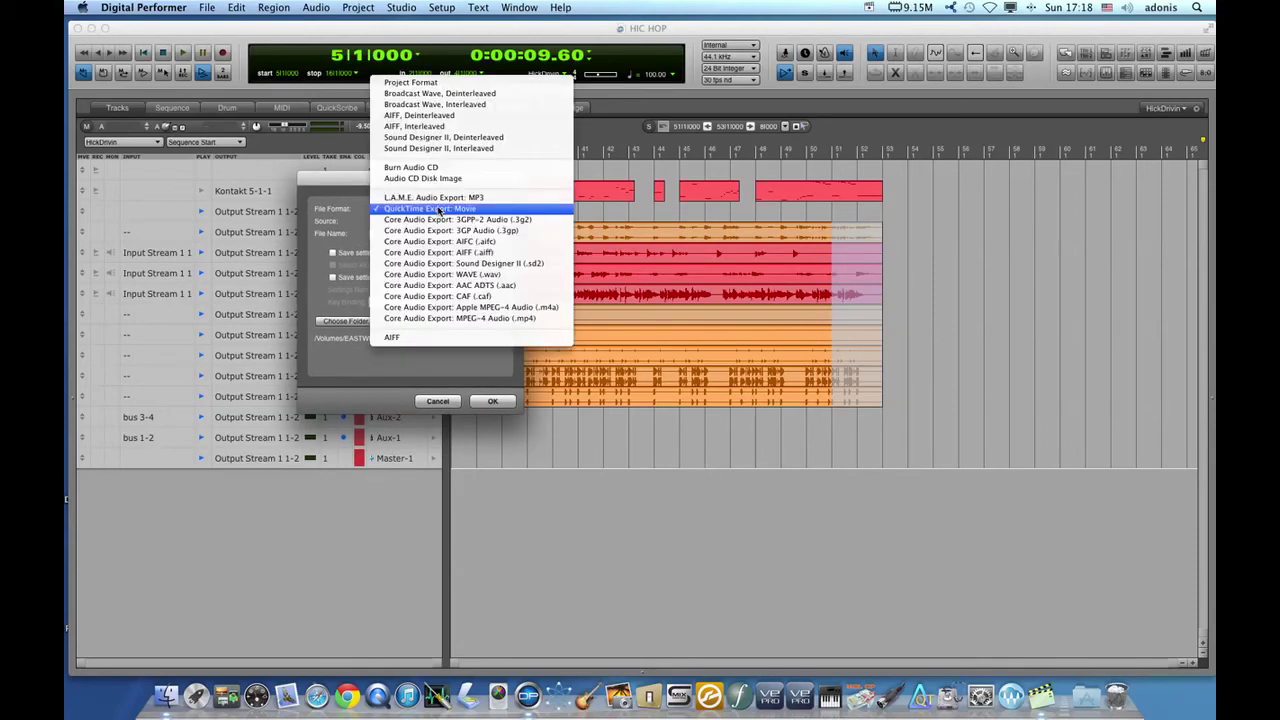
click(508, 203)
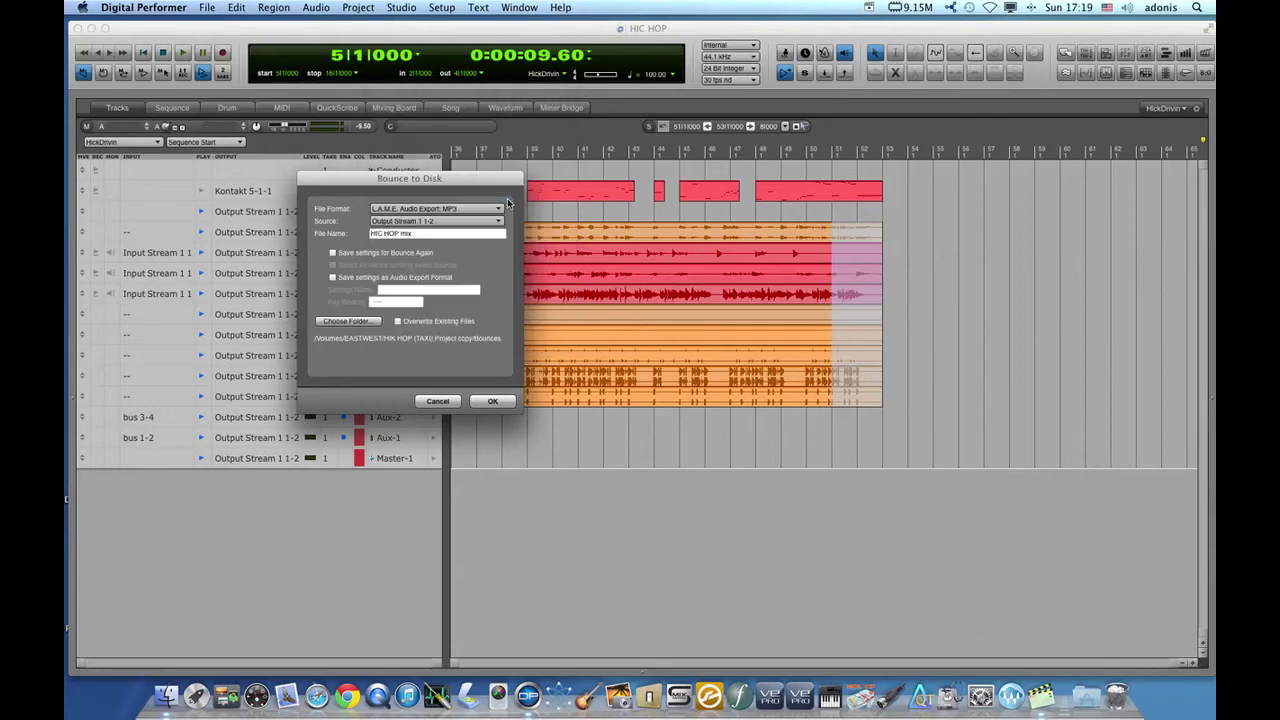
triple_click(431, 235)
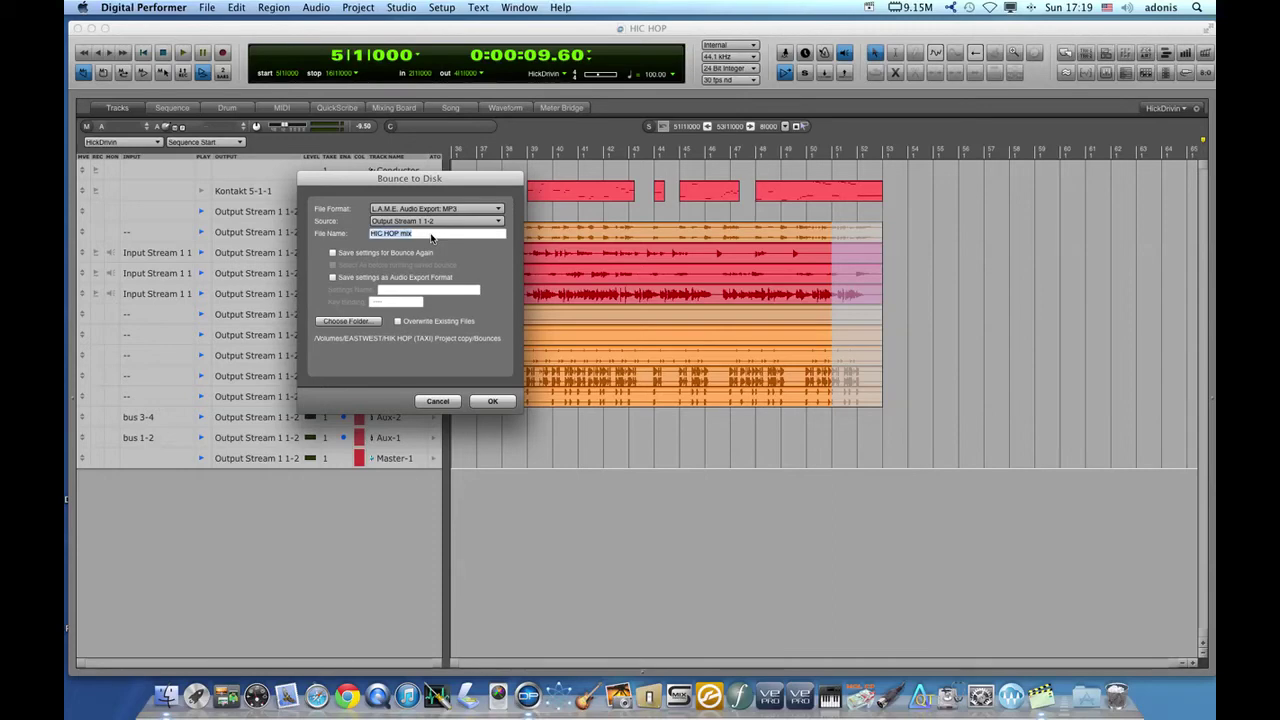
key(BackSpace)
text(test)
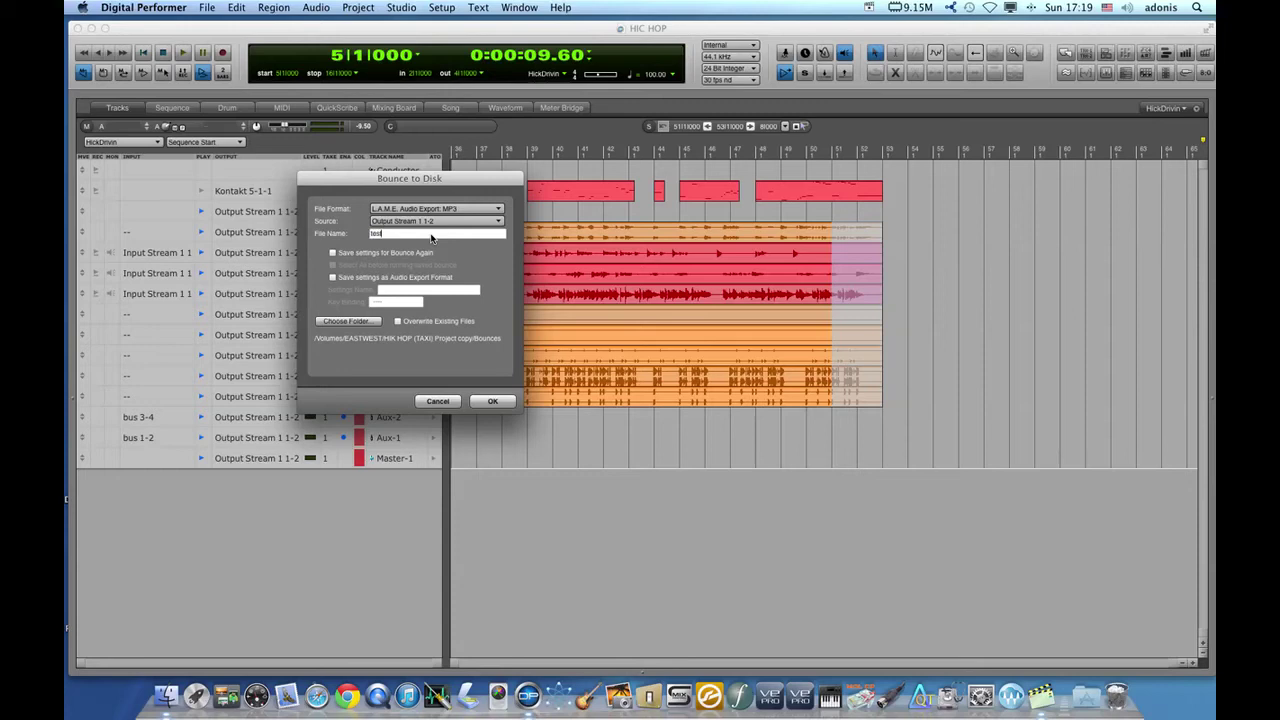
Confirm the bounce and encode the MP3 at a 192 kbps bit rate.
click(491, 400)
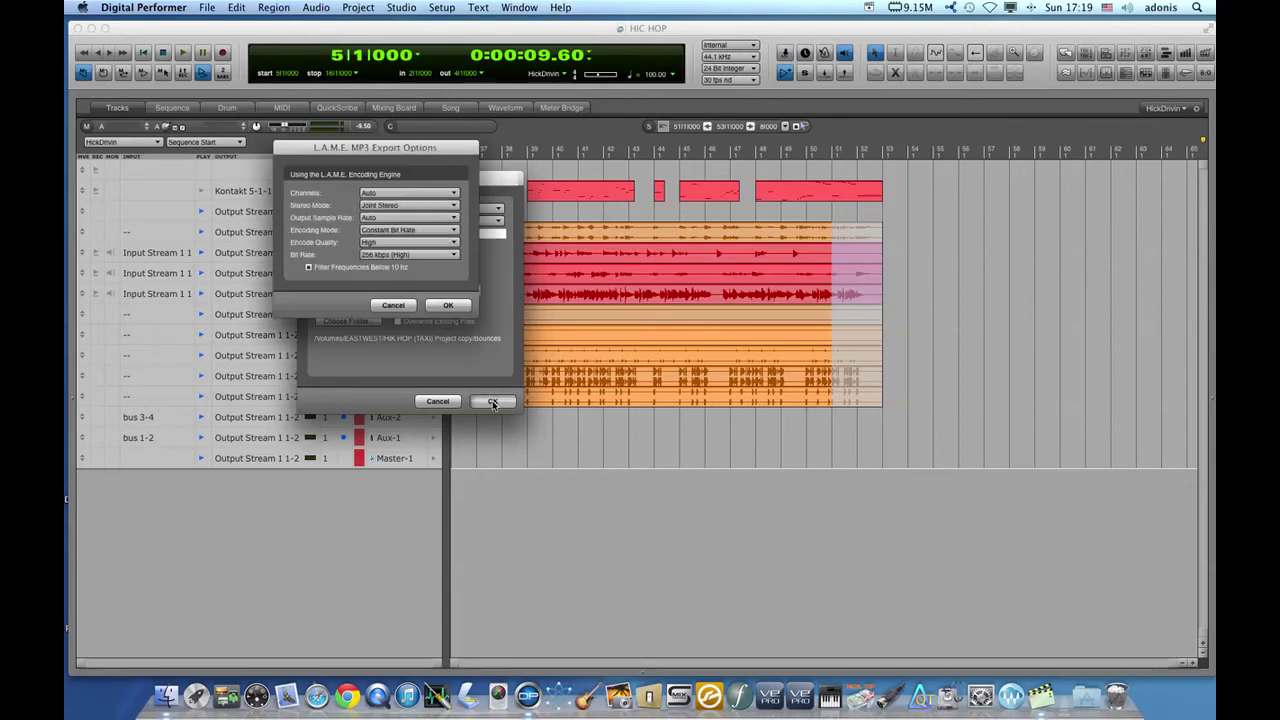
click(393, 254)
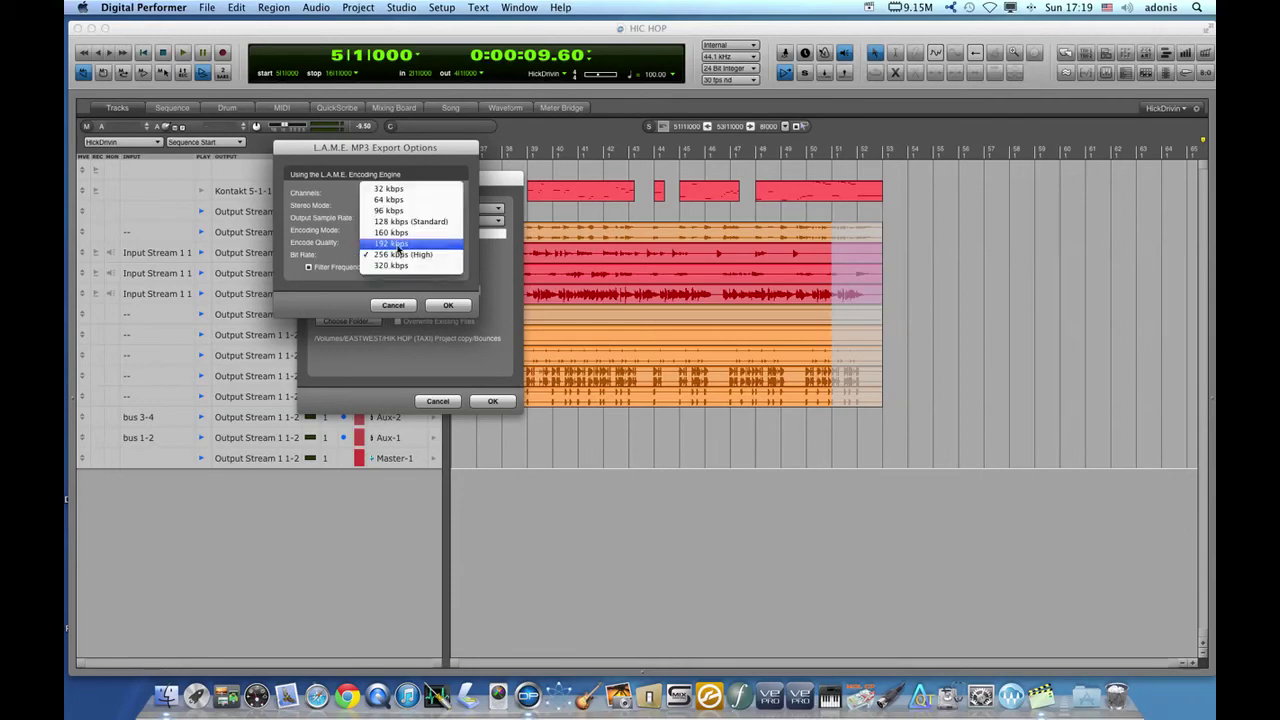
click(397, 244)
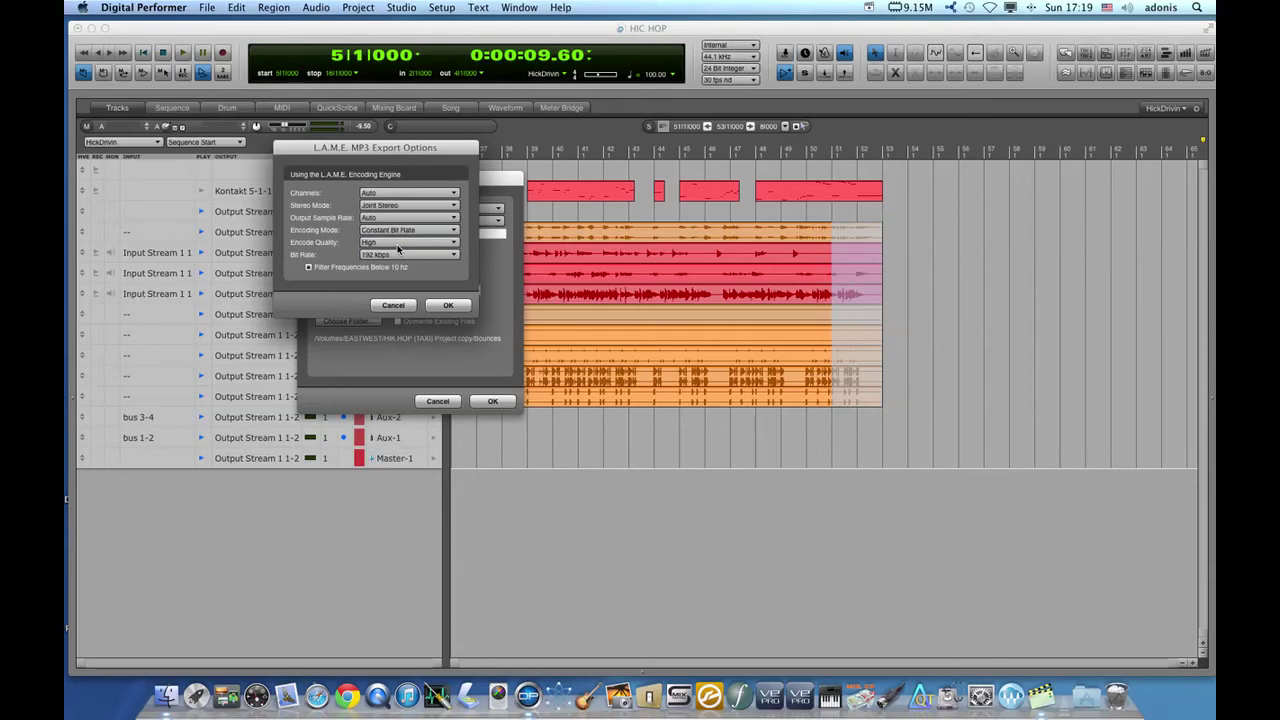
click(448, 305)
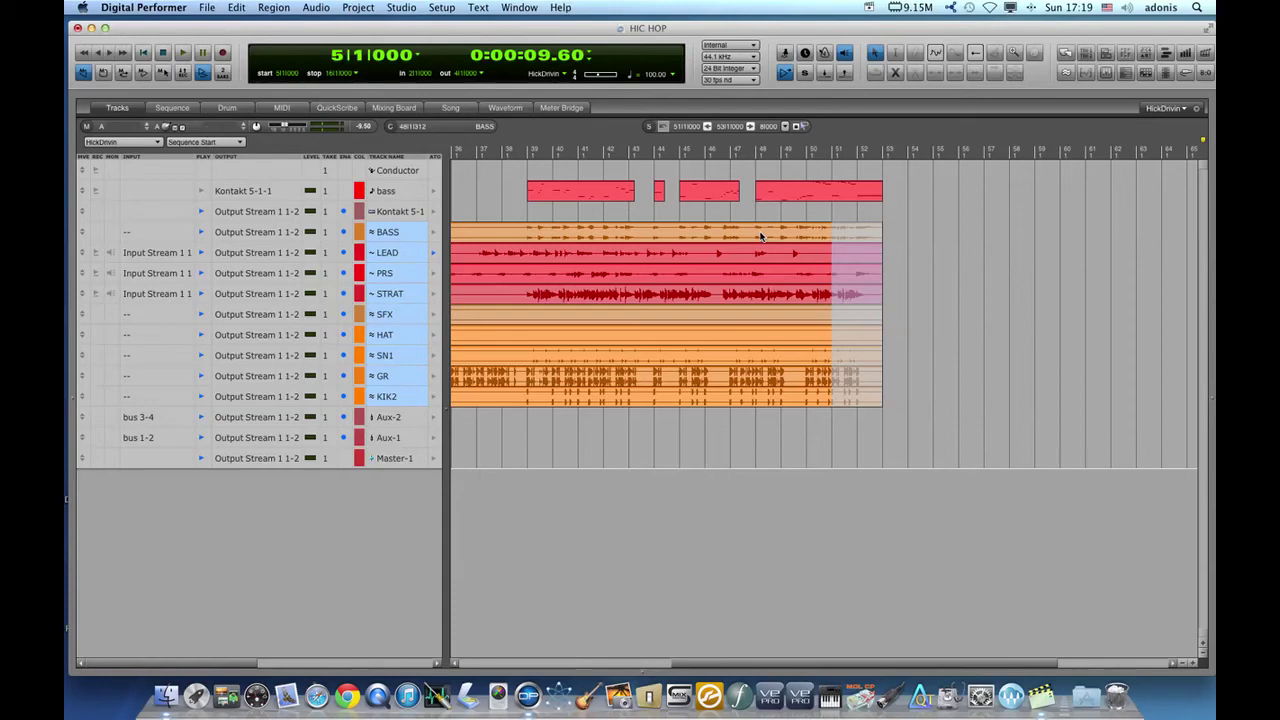
Check in Finder that test.mp3 is in the project's Bounces folder, then close the window.
super+click(645, 30)
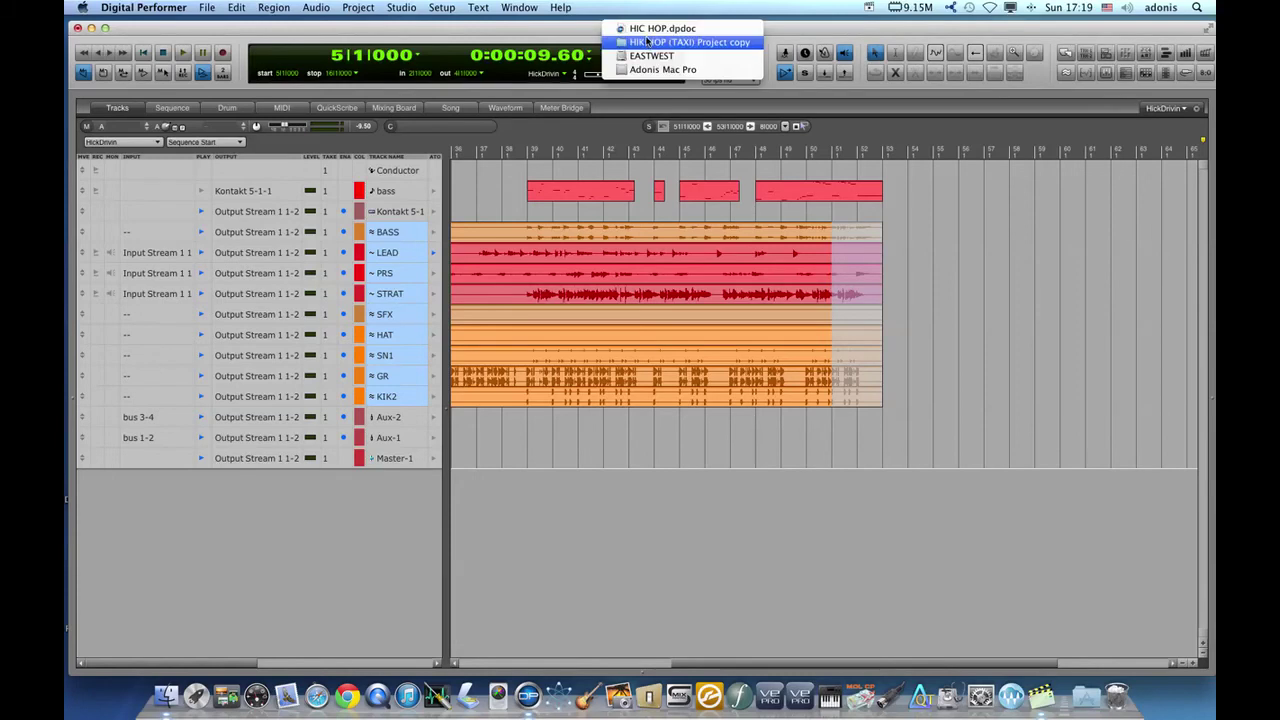
click(647, 43)
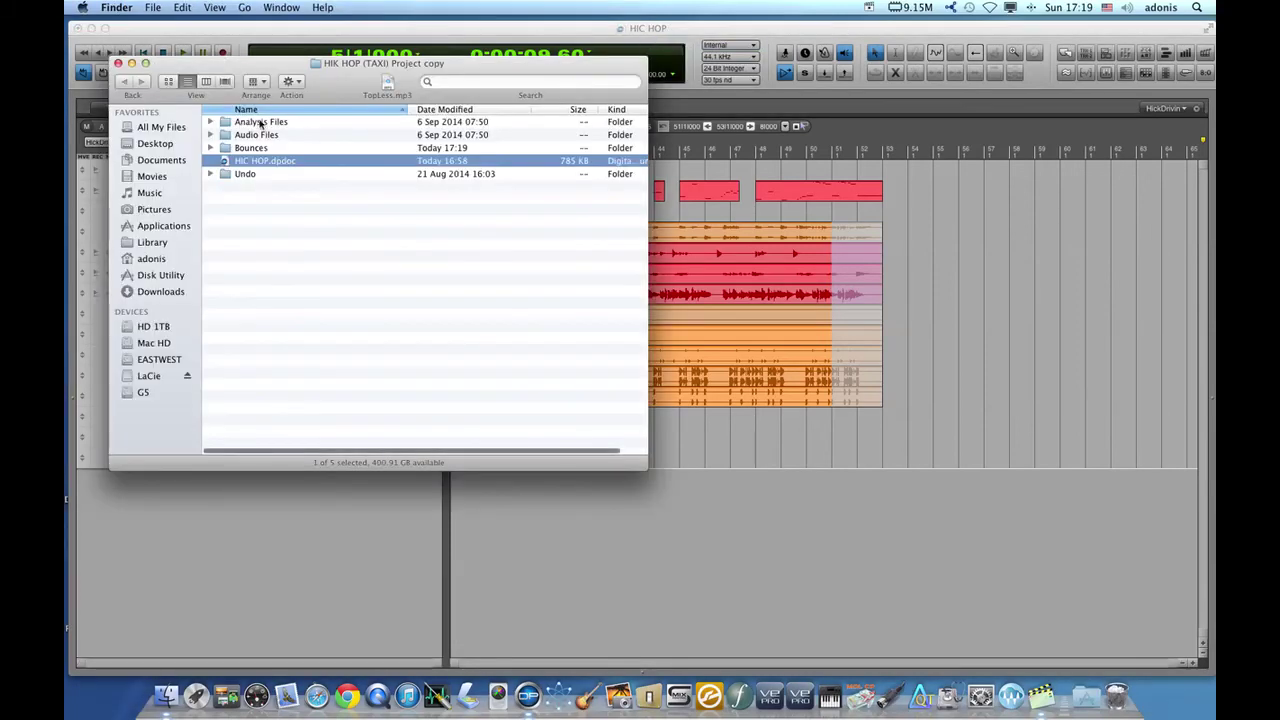
double_click(248, 148)
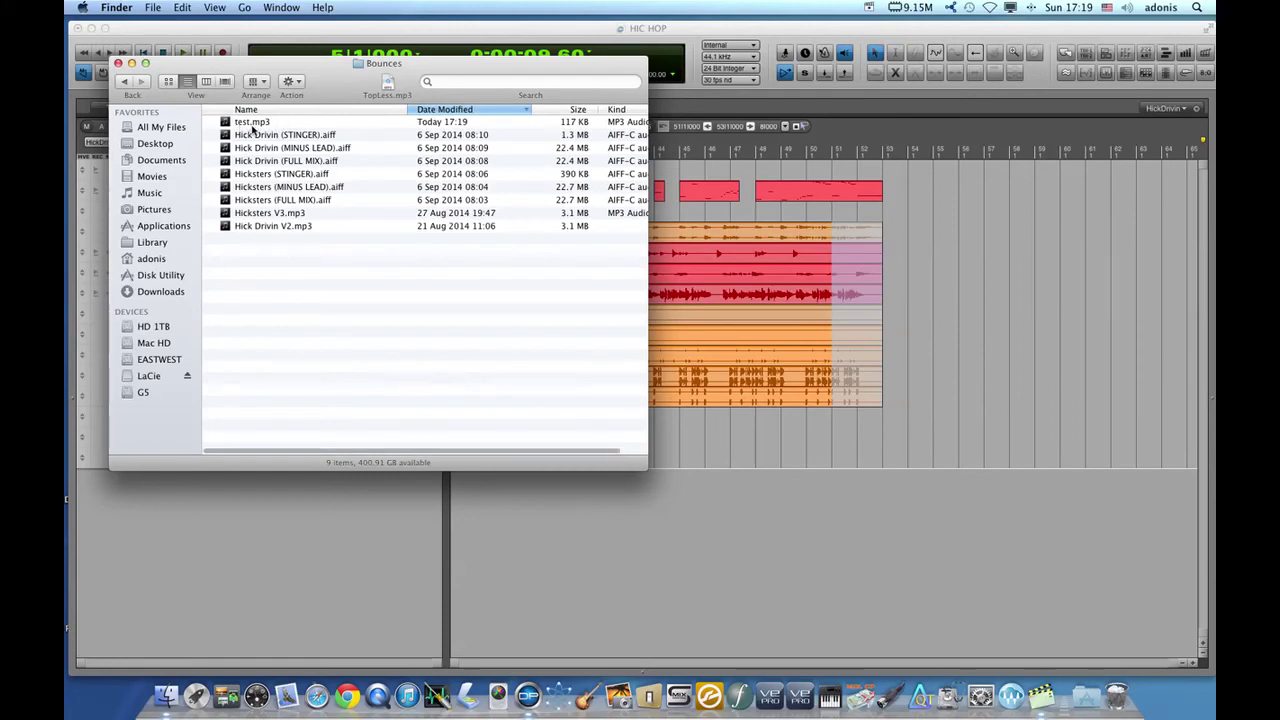
click(119, 64)
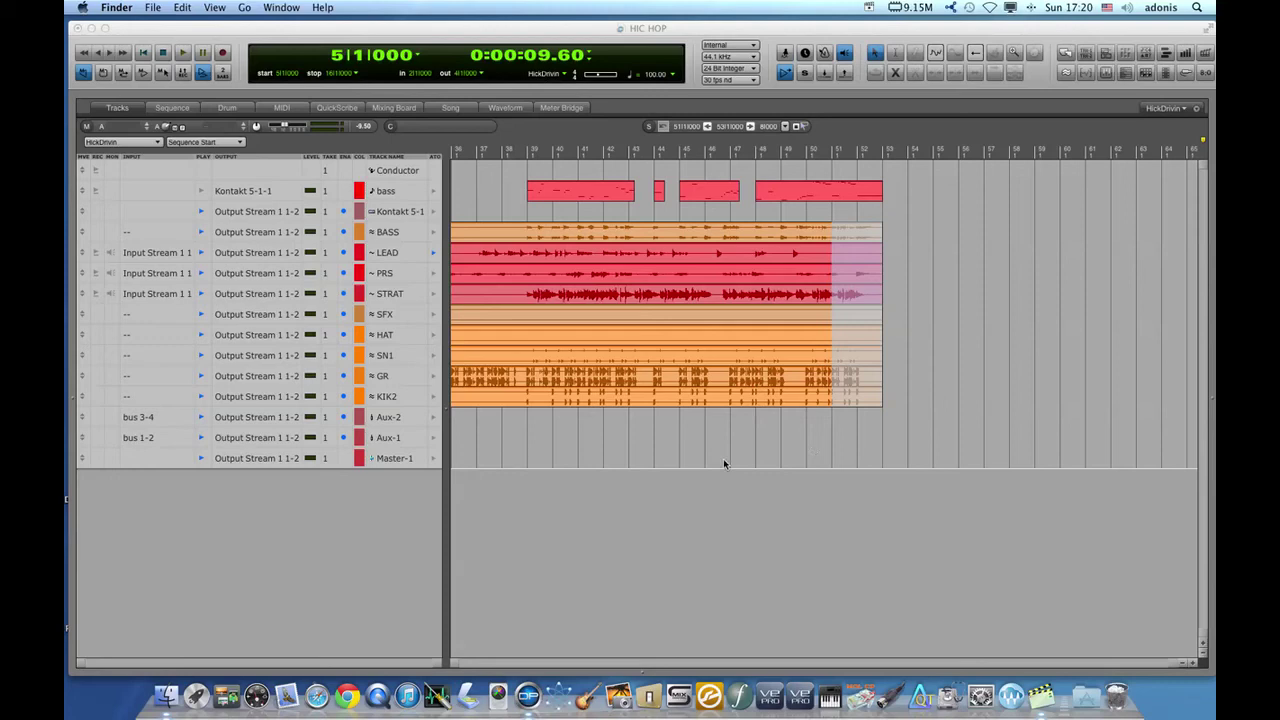
Select bars 46 to 48 on the BASS track and show the File > Export options.
click(739, 579)
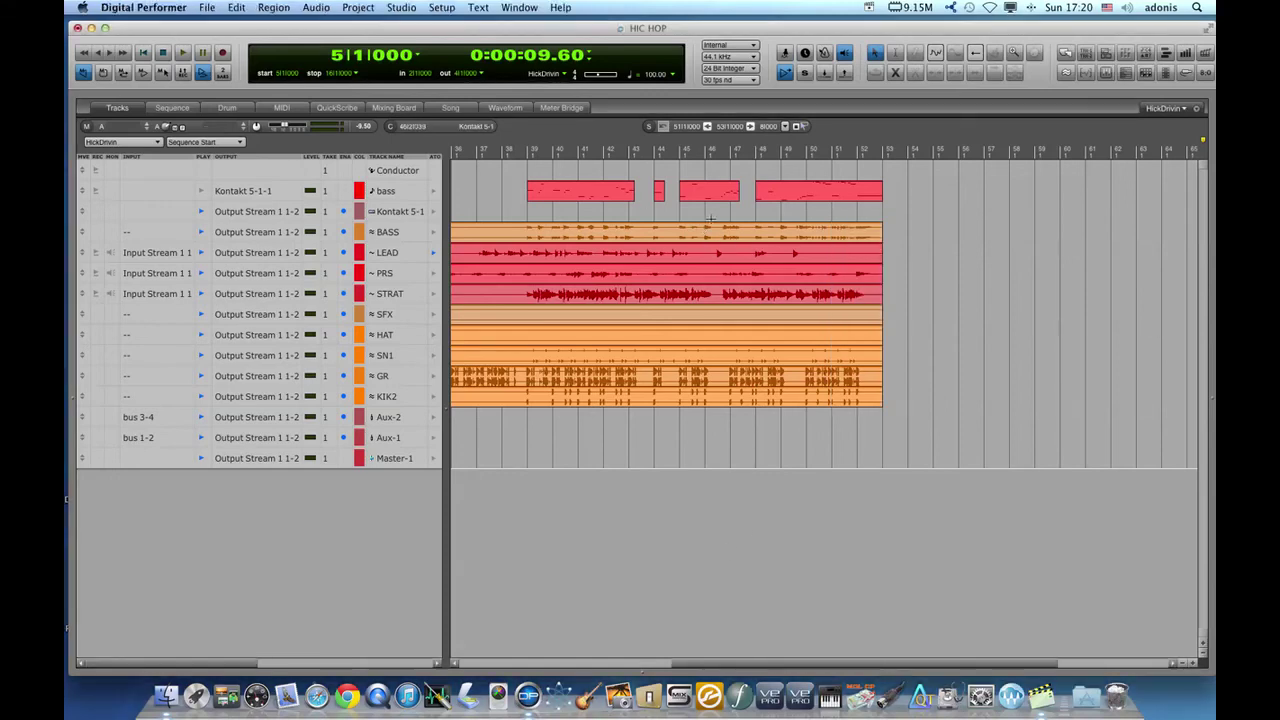
drag(707, 226, 750, 234)
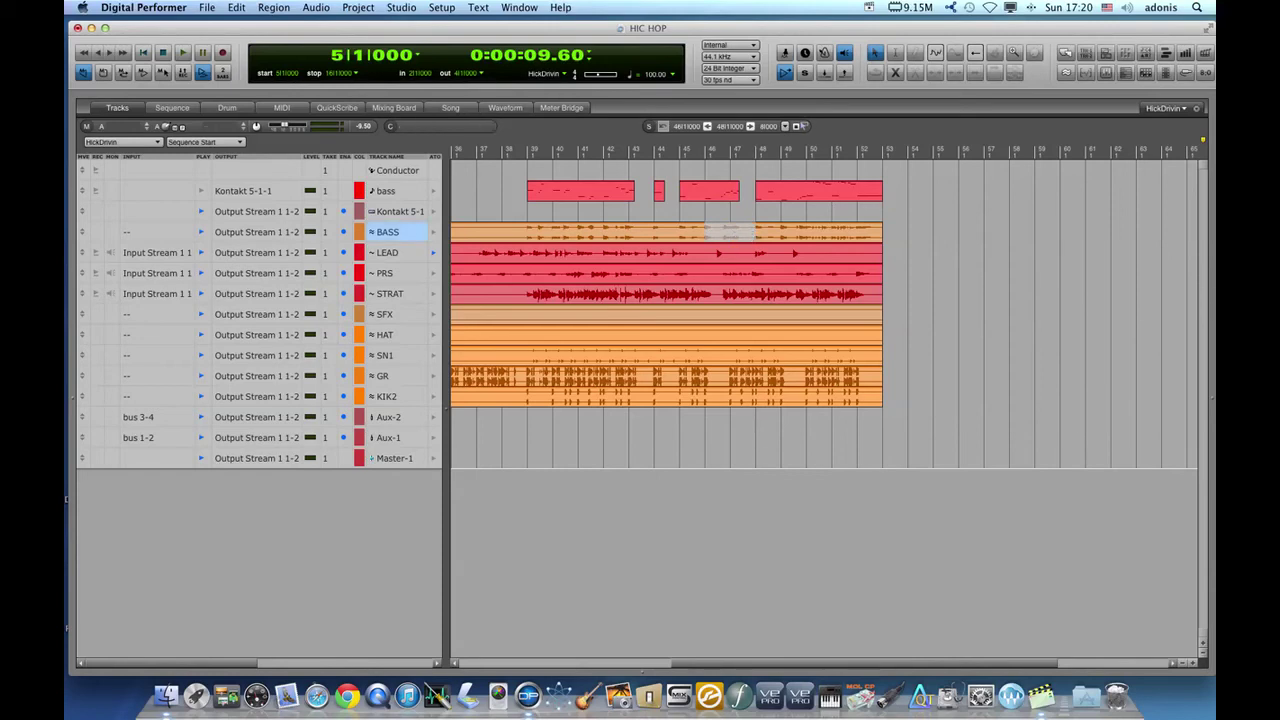
click(206, 7)
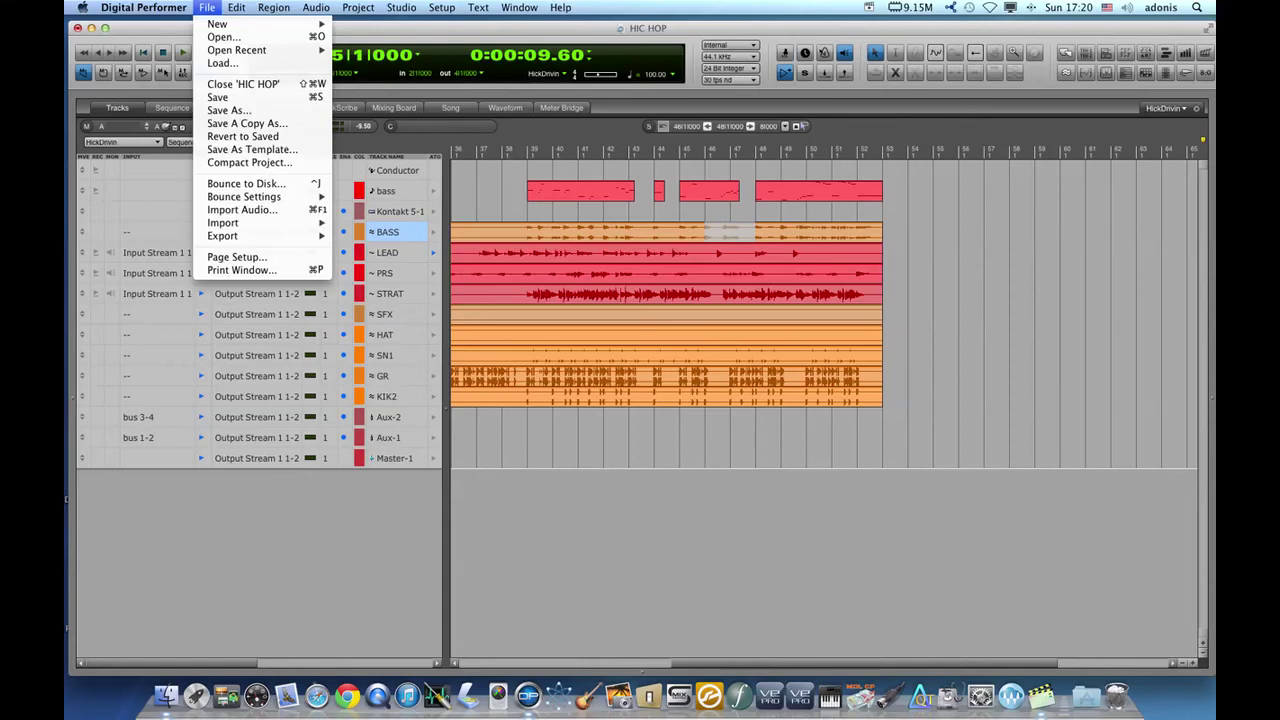
mouse_move(225, 240)
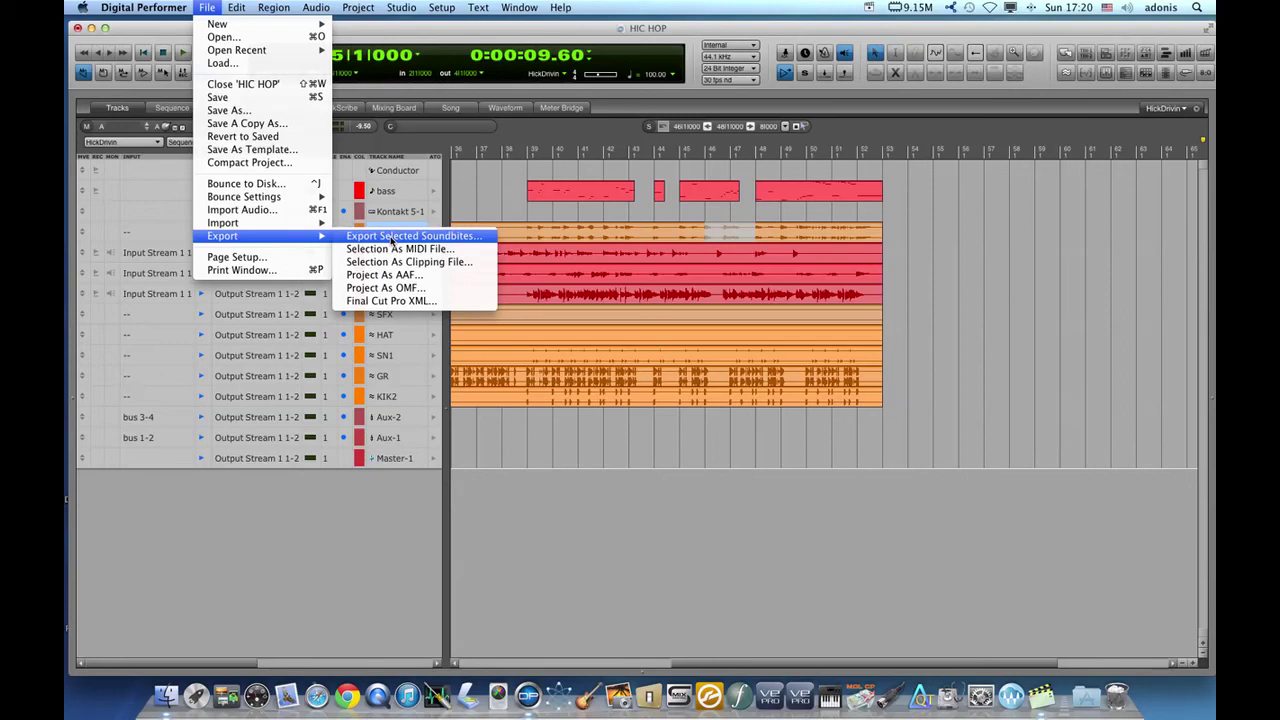
Export the selected BASS.36 soundbite with L.A.M.E. Audio Export: MP3 as its format.
click(392, 241)
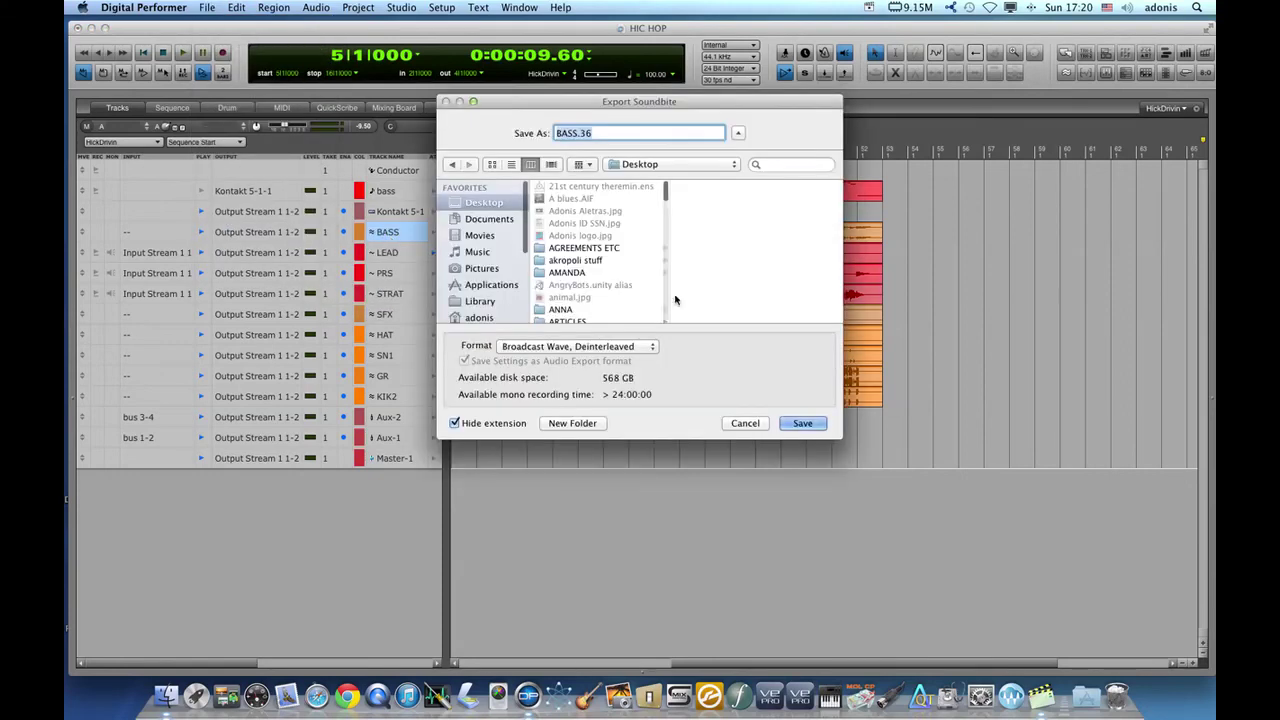
click(618, 348)
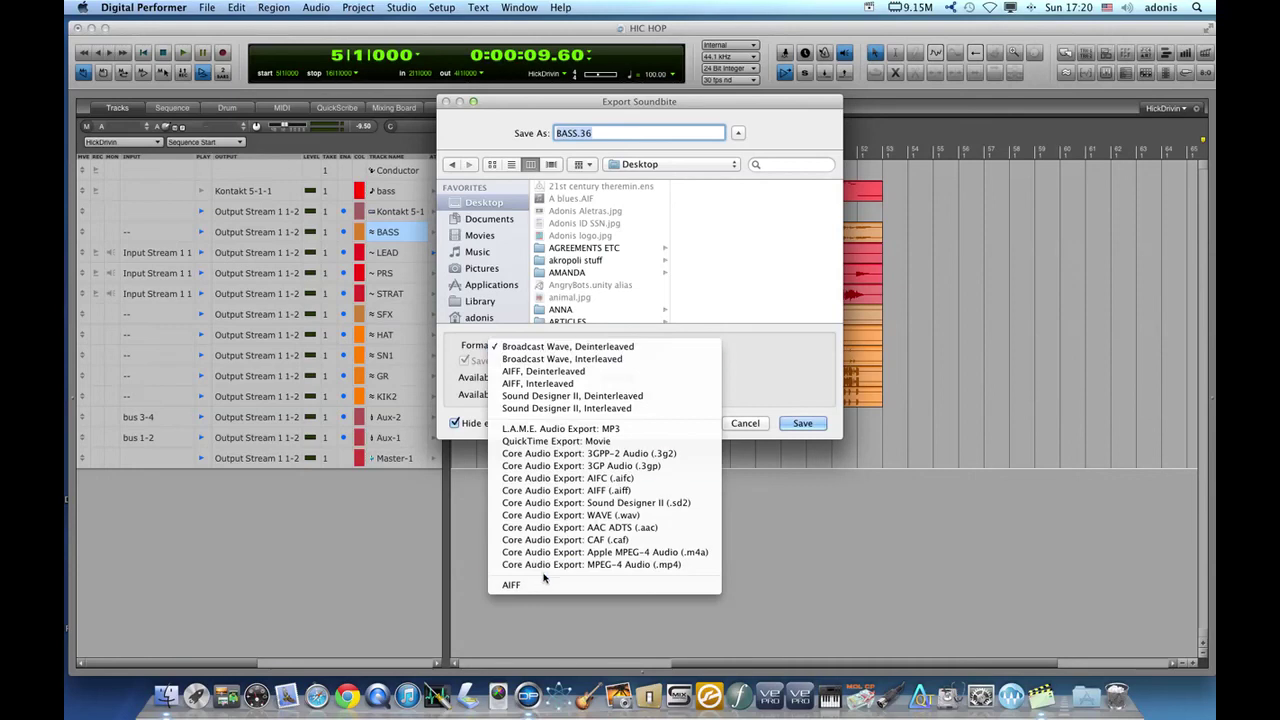
click(558, 430)
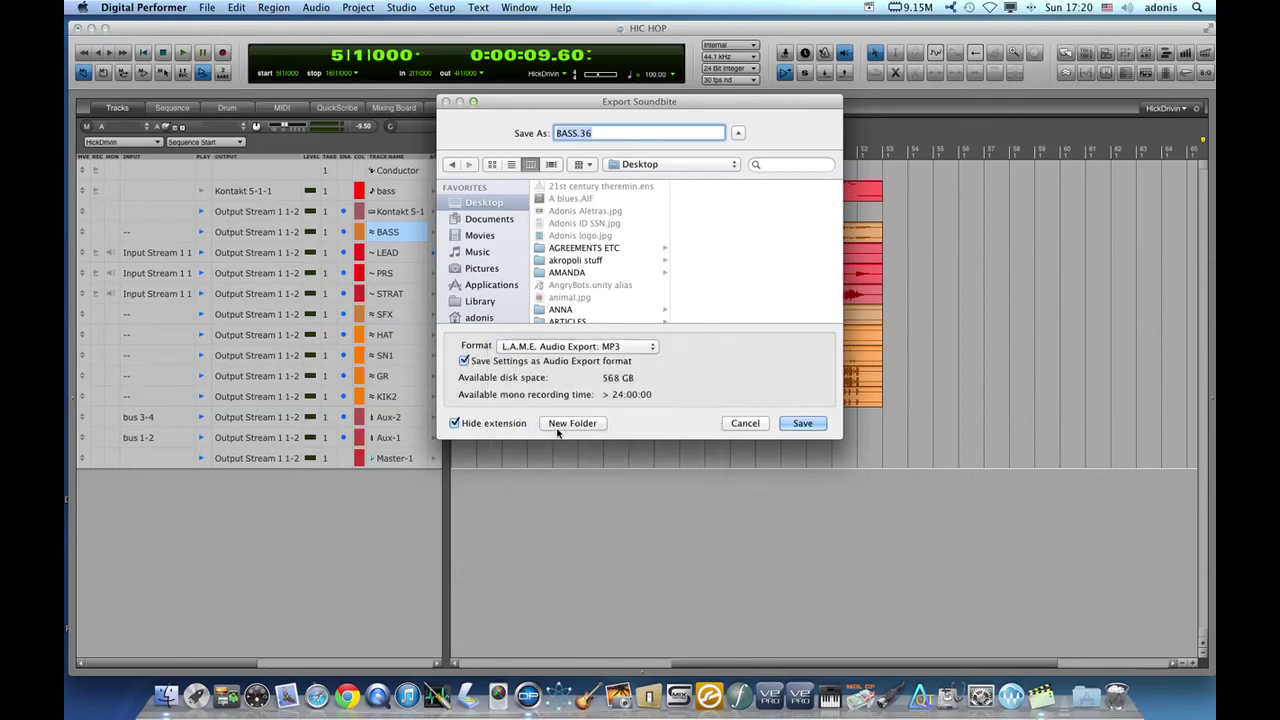
Save the soundbite export as a 192 kbps MP3 and name the export format 'test'.
click(805, 423)
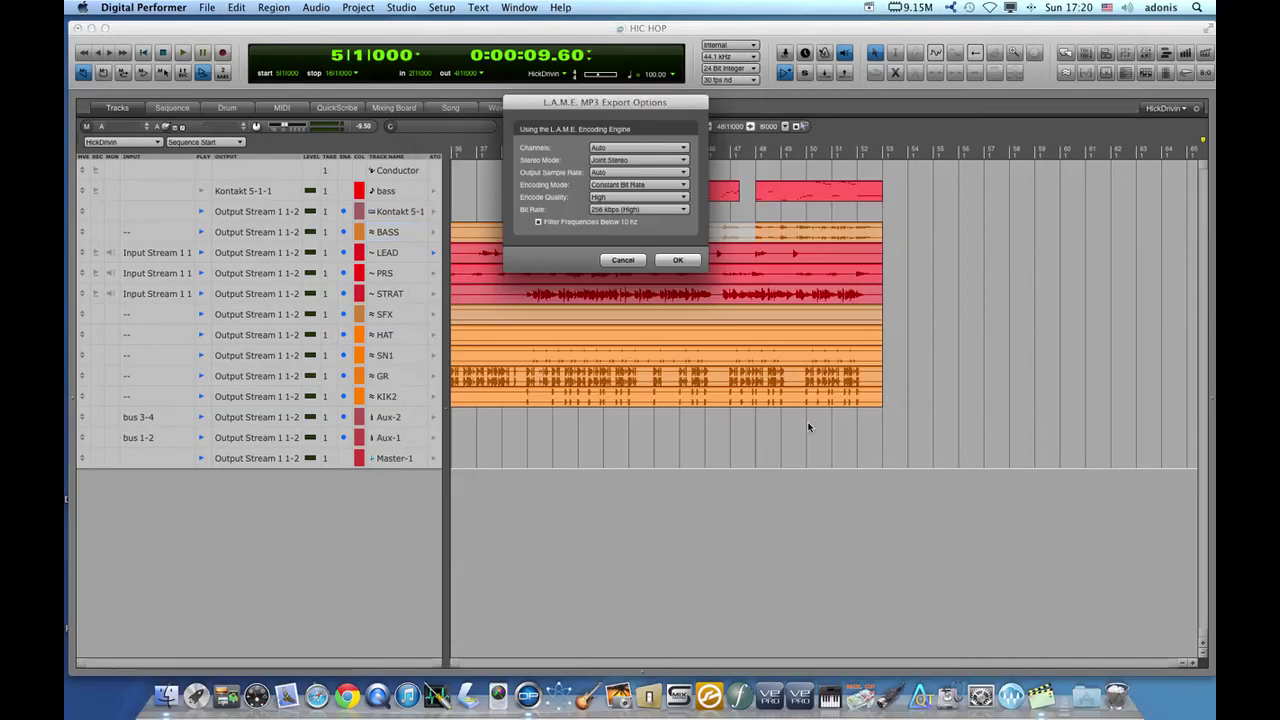
click(605, 212)
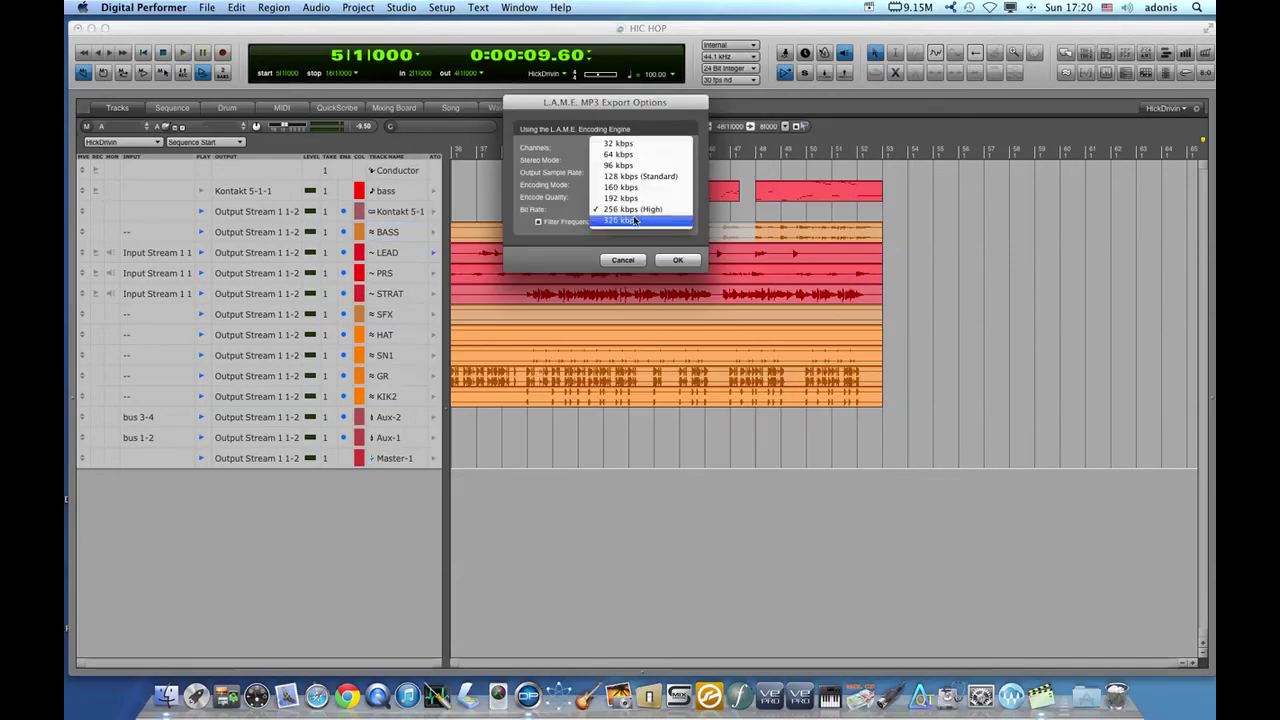
click(626, 199)
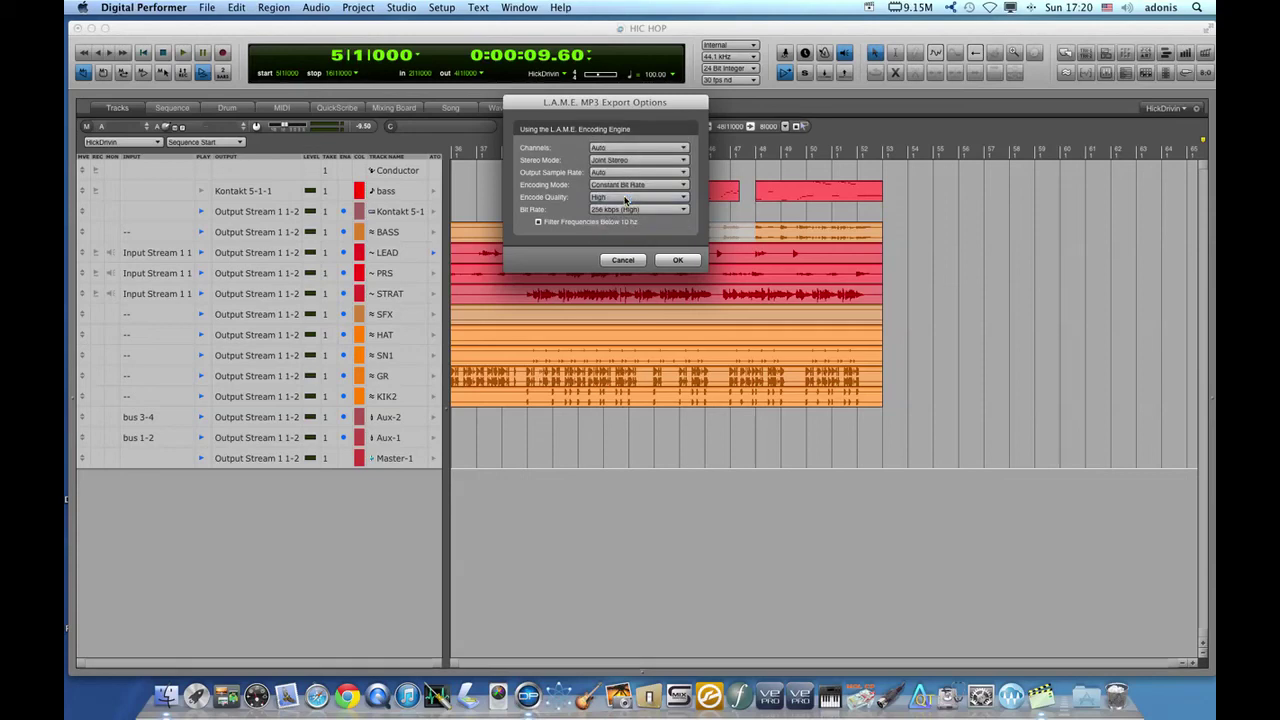
click(677, 258)
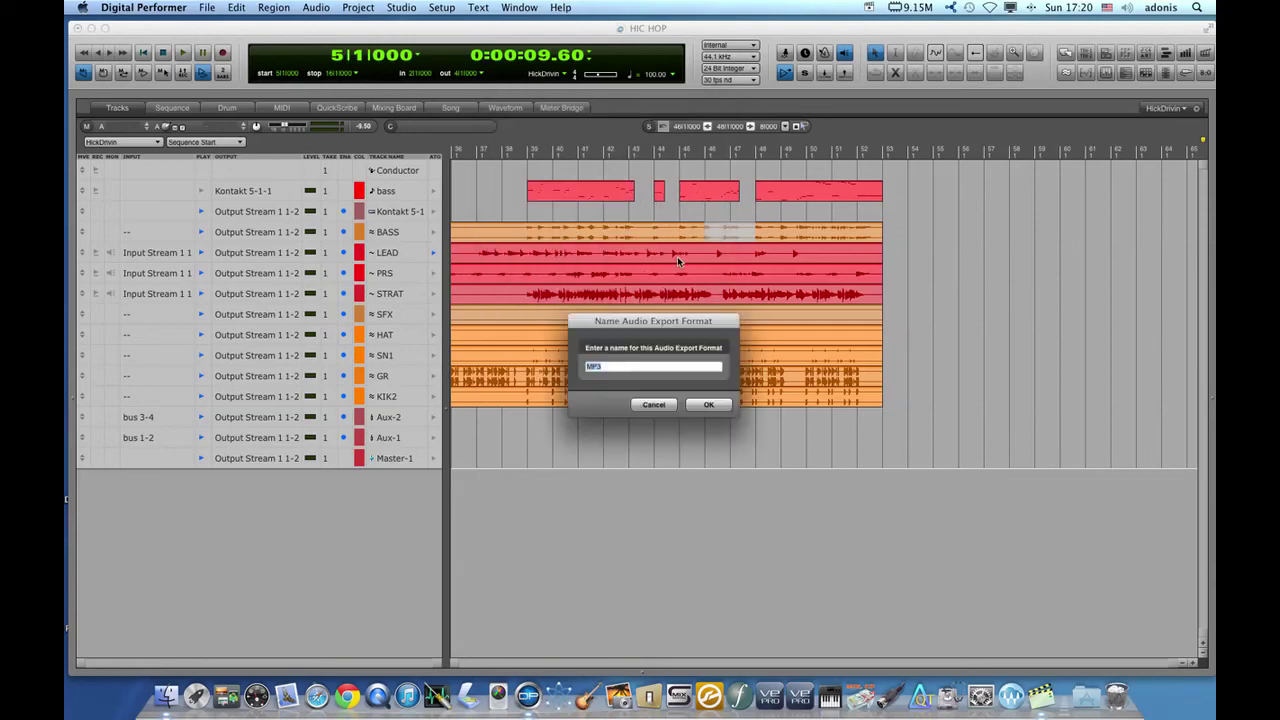
text(test)
key(Return)
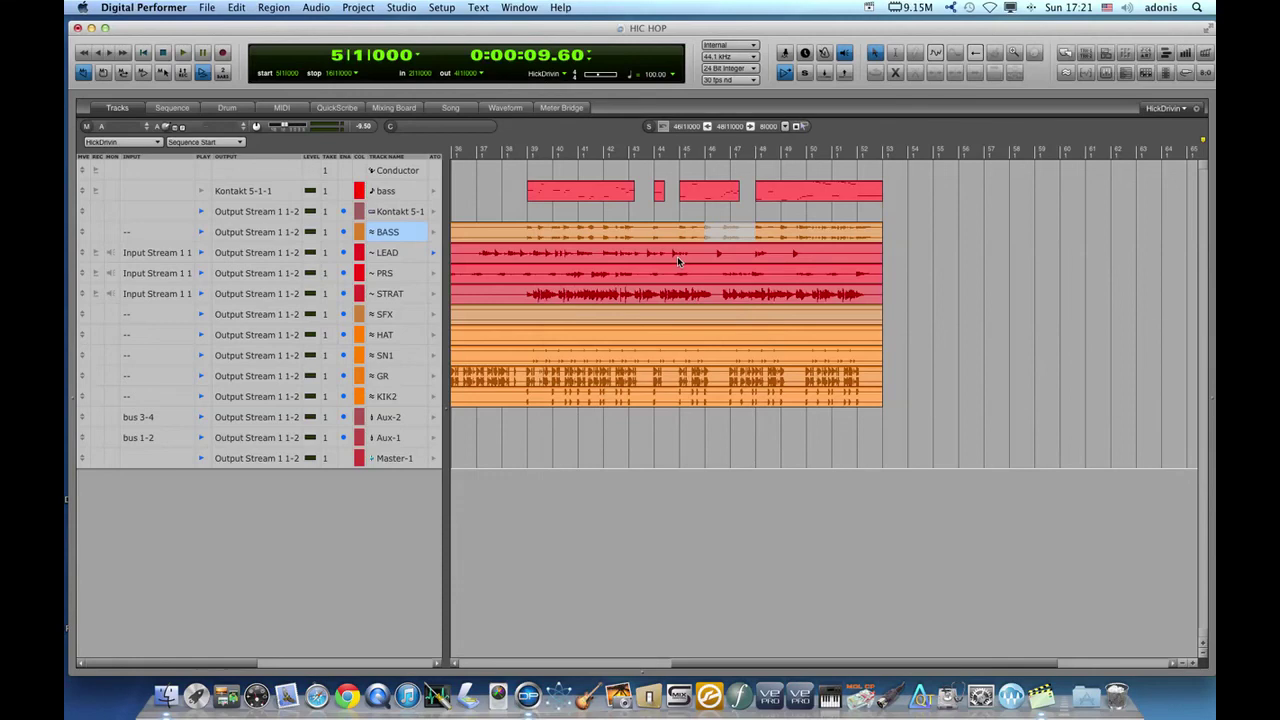